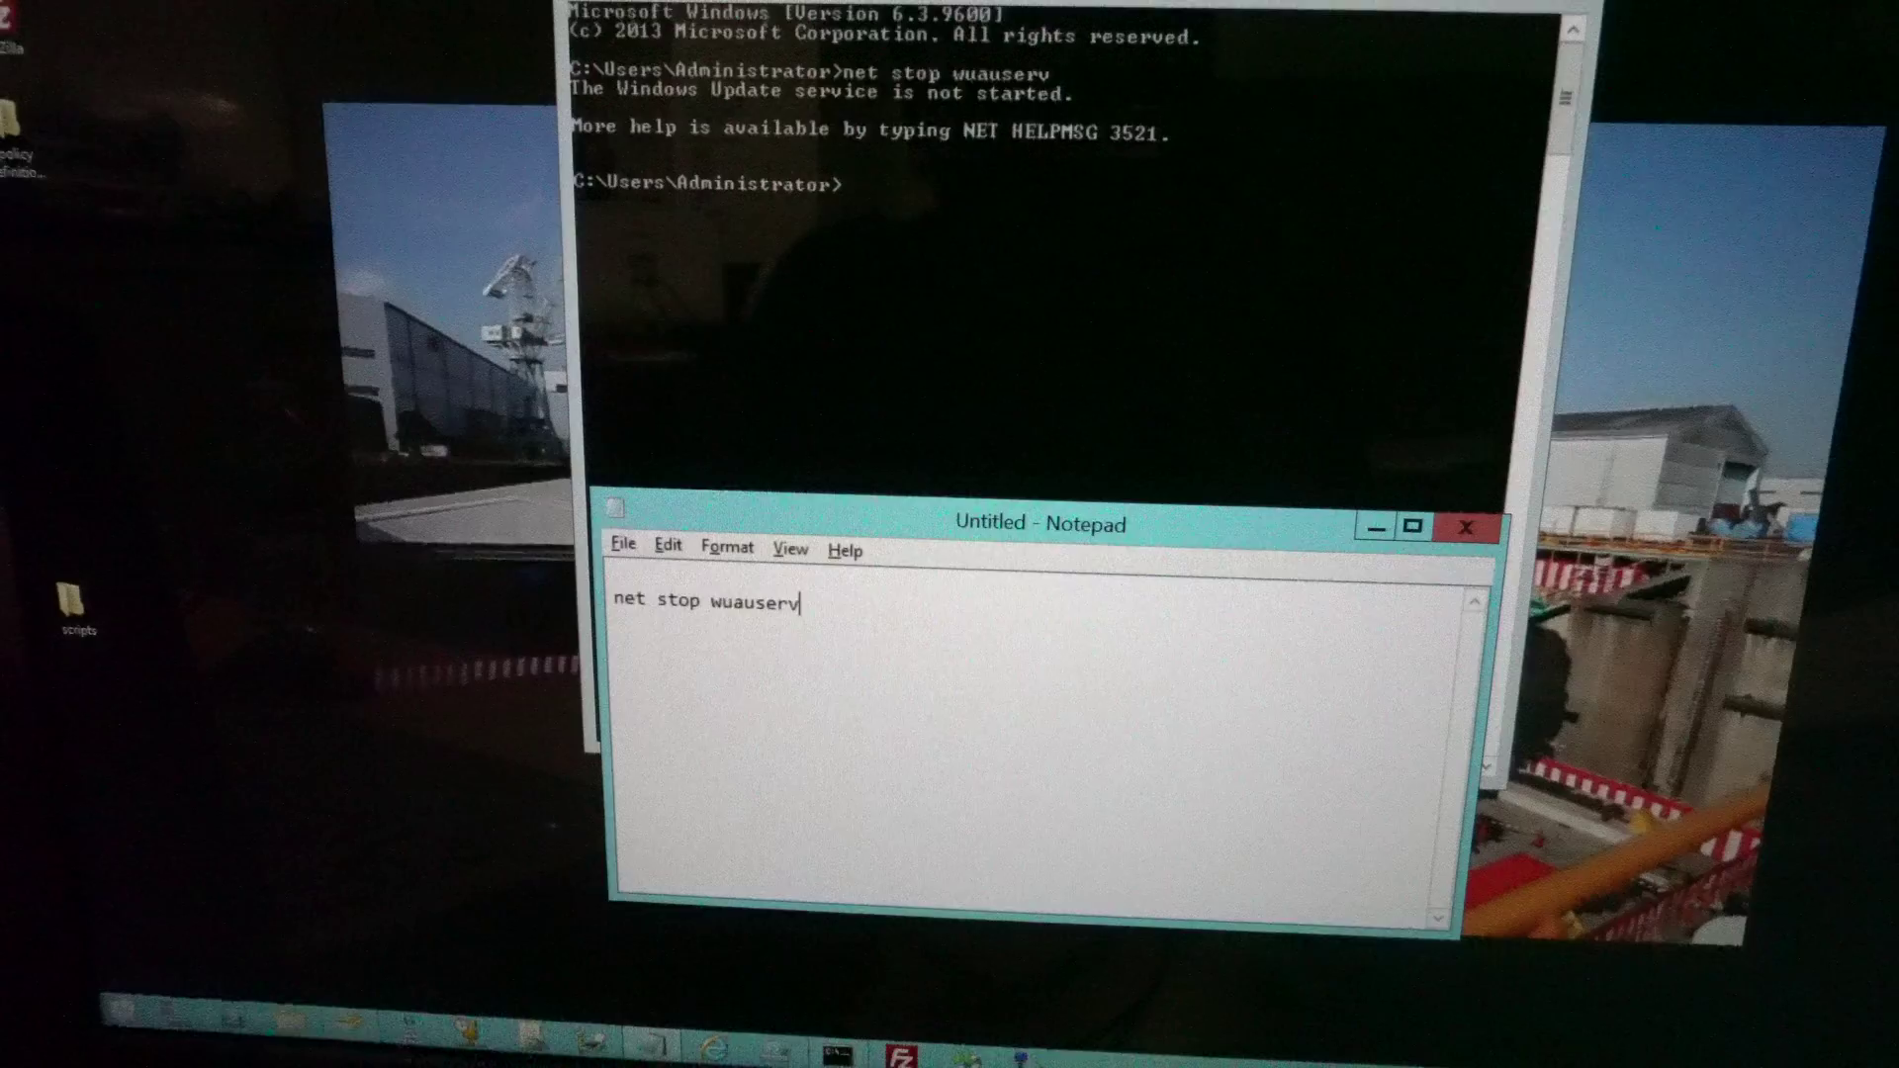
Step: Raise the Command Prompt showing the stopped-service 'net stop wuauserv' result above Notepad
key(super)
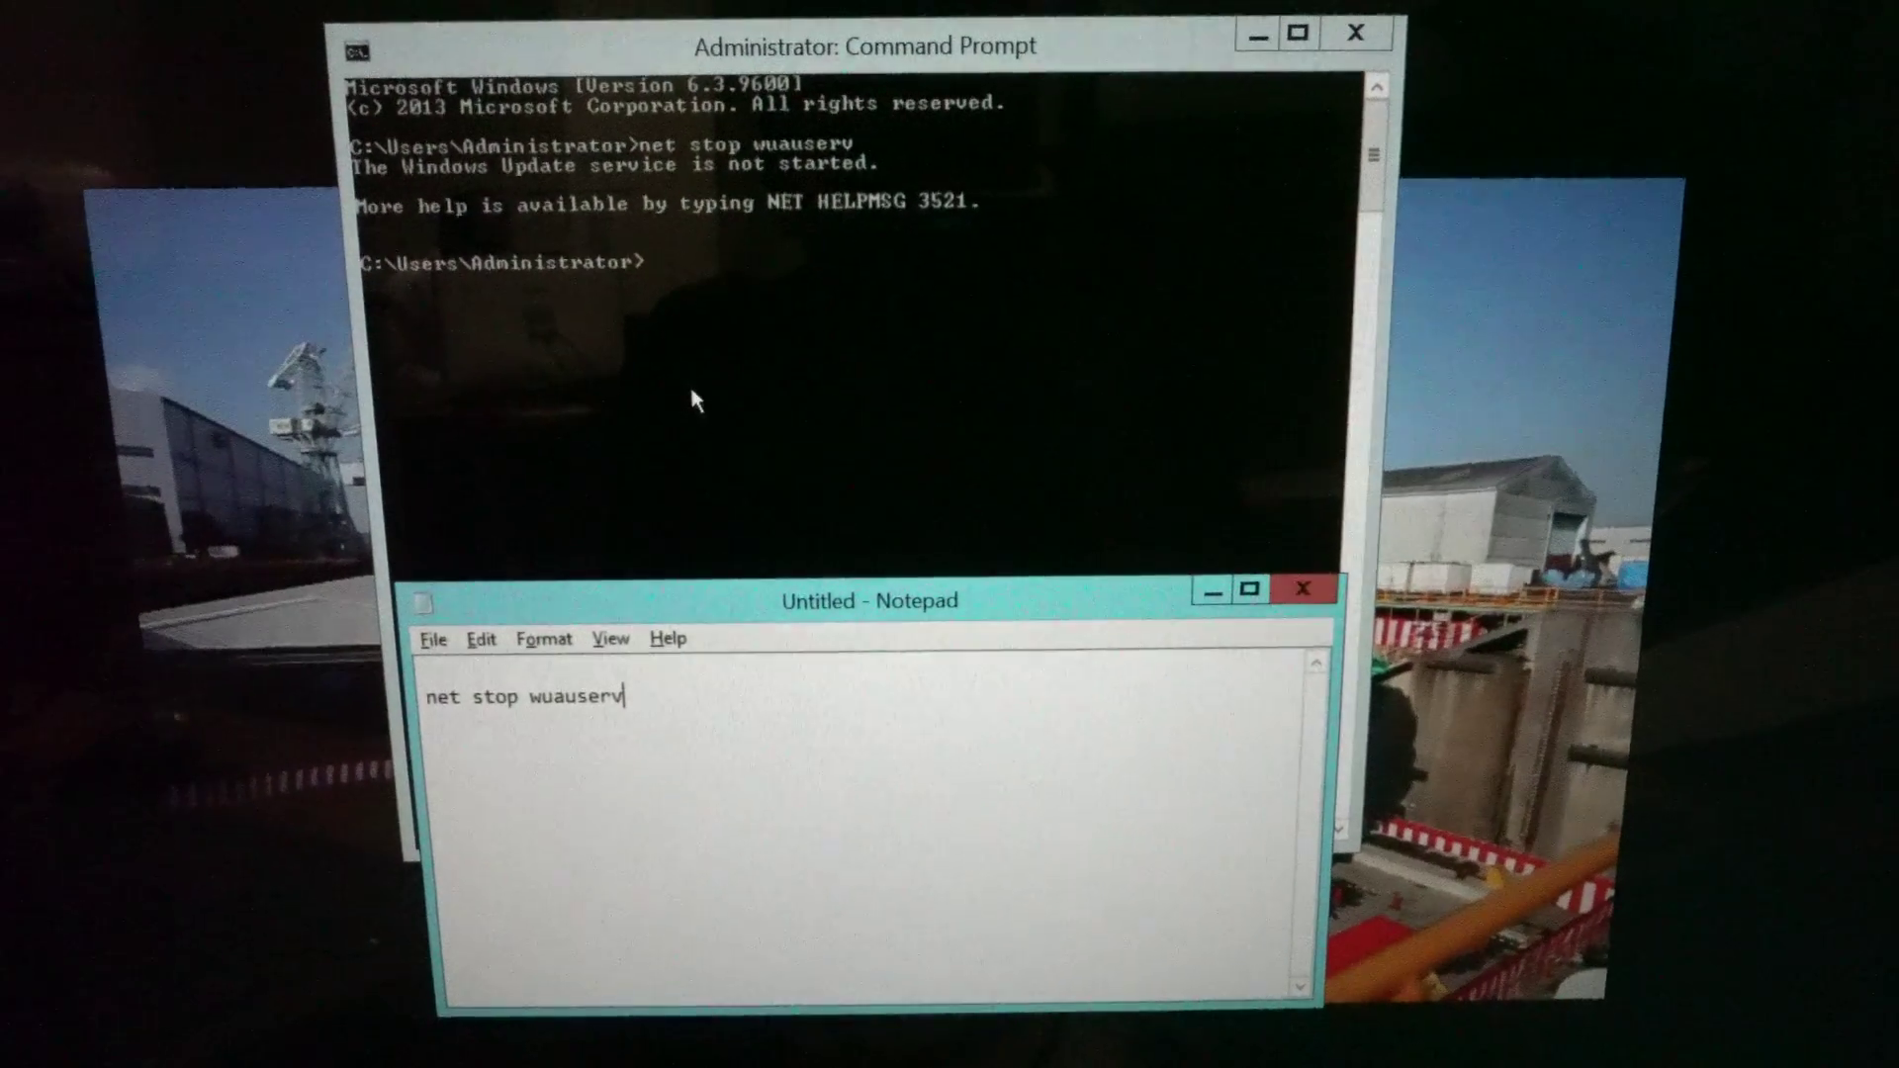
click(691, 384)
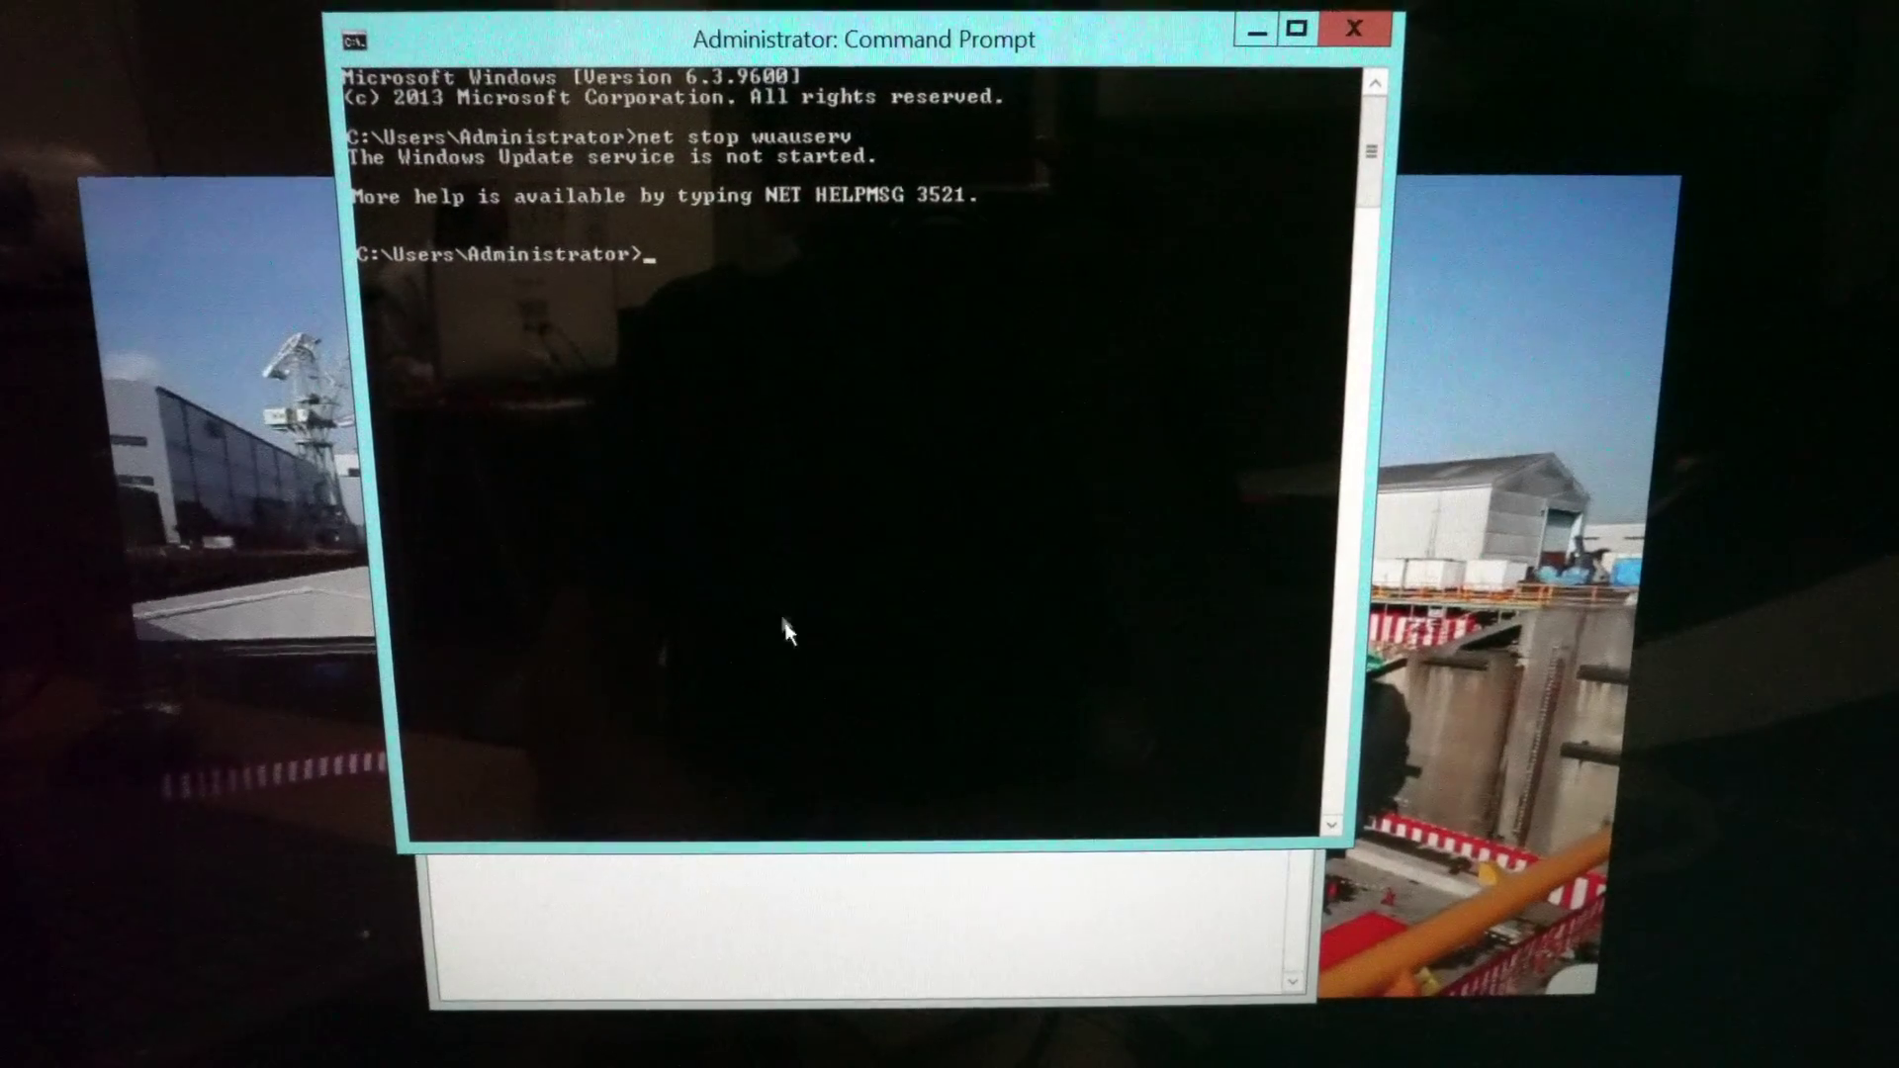
click(858, 890)
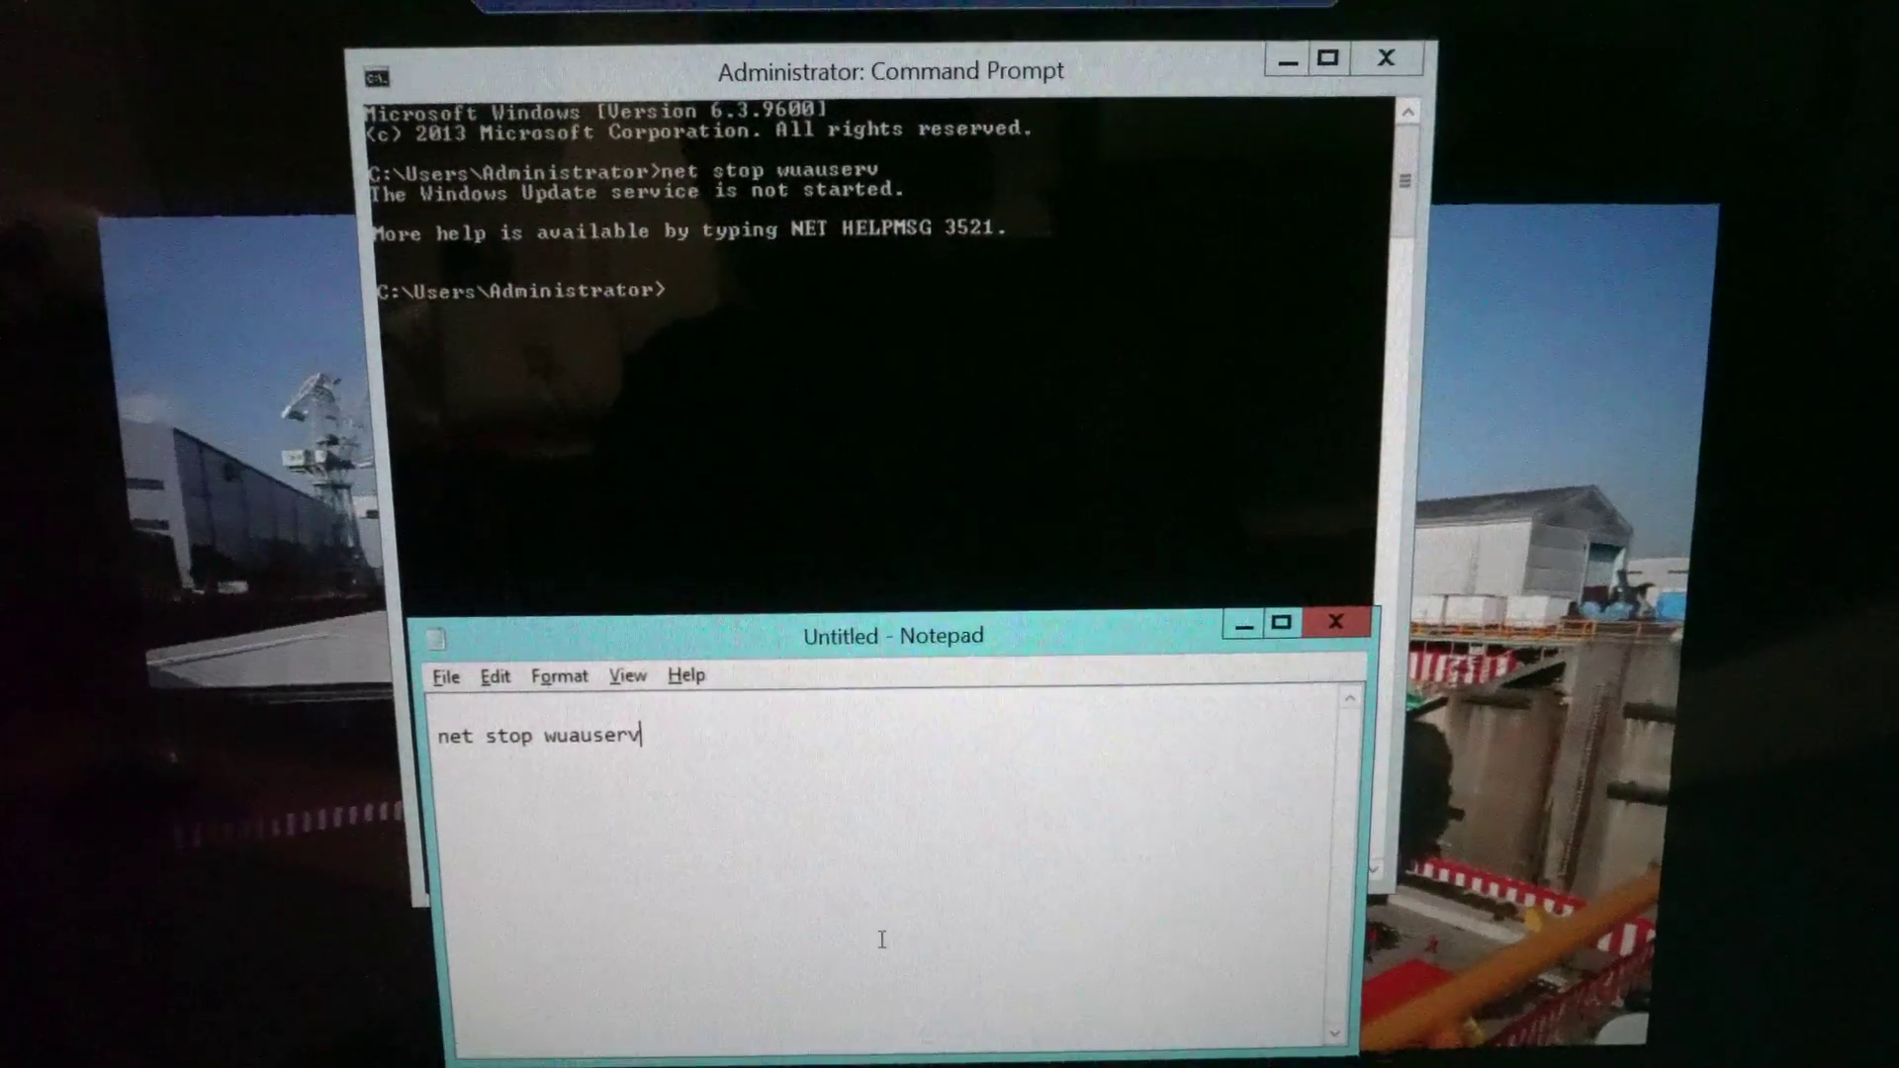